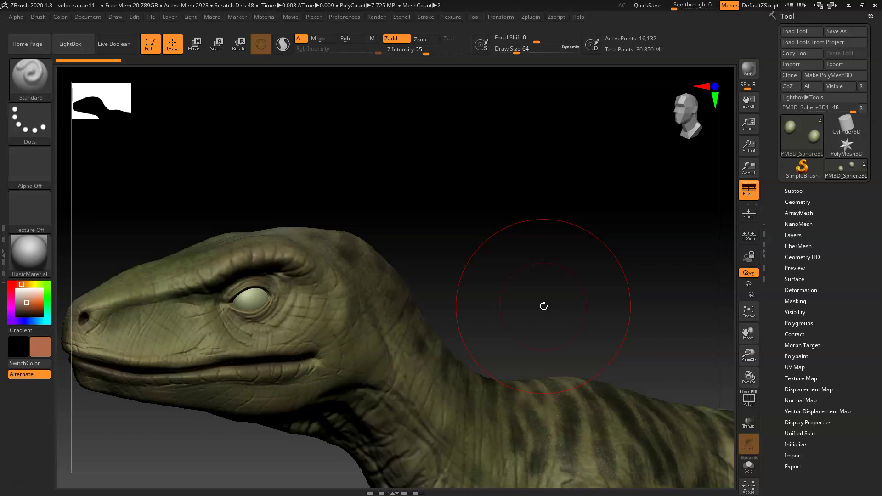
# - Frame the entire velociraptor in side view within the document and restrict view rotation to the Y axis
pyautogui.moveTo(547, 244); pyautogui.dragTo(564, 237)
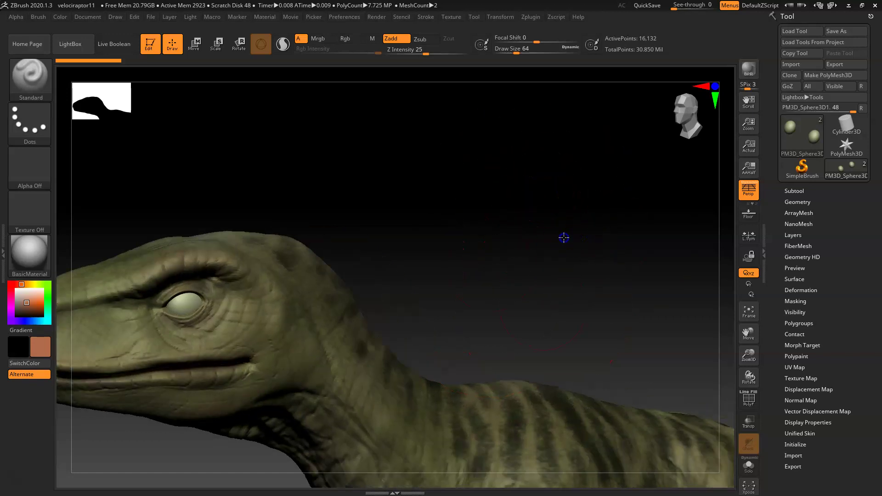
pyautogui.moveTo(617, 287); pyautogui.dragTo(509, 250)
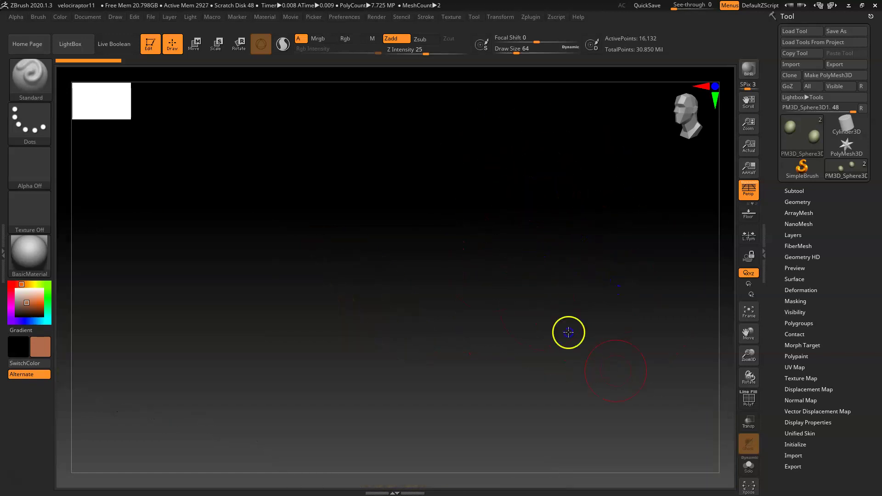
pyautogui.keyDown('alt'); pyautogui.moveTo(569, 332); pyautogui.dragTo(366, 129); pyautogui.keyUp('alt')
pyautogui.keyDown('alt'); pyautogui.moveTo(493, 214); pyautogui.dragTo(452, 141); pyautogui.keyUp('alt')
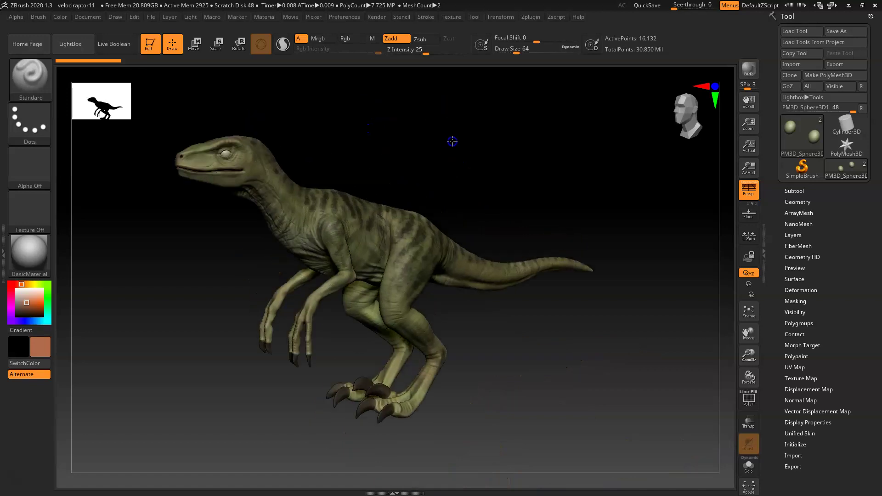
pyautogui.click(748, 284)
pyautogui.moveTo(506, 211)
pyautogui.mouseDown()
pyautogui.moveTo(518, 206)
pyautogui.moveTo(489, 194)
pyautogui.moveTo(510, 199)
pyautogui.moveTo(512, 183)
pyautogui.mouseUp()
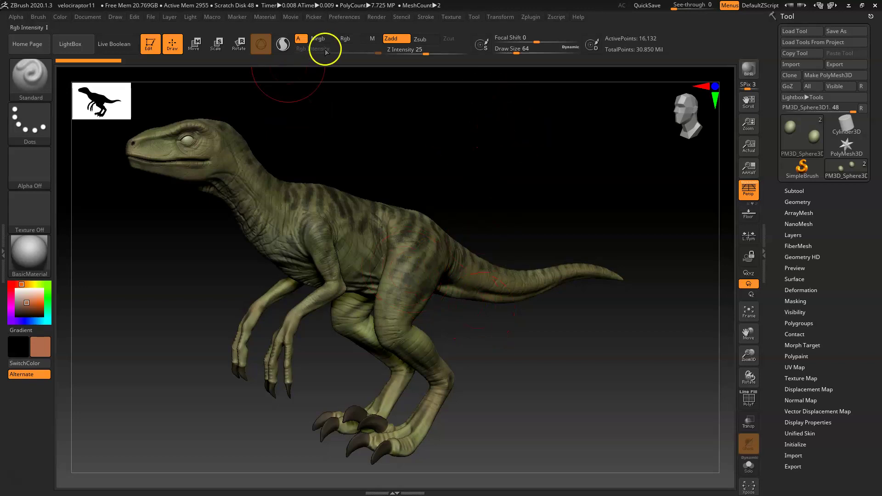
# - Set the movie capture area to Doc at Large size and look over the recording modifiers
pyautogui.click(290, 17)
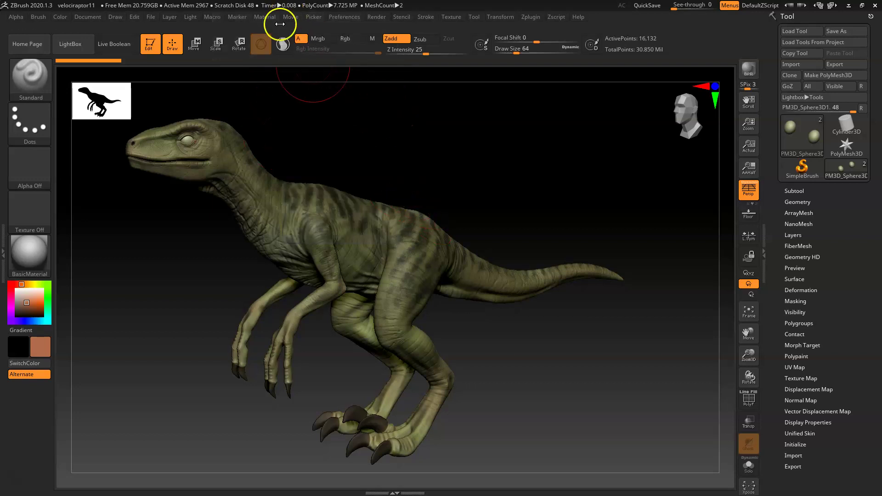
pyautogui.click(291, 17)
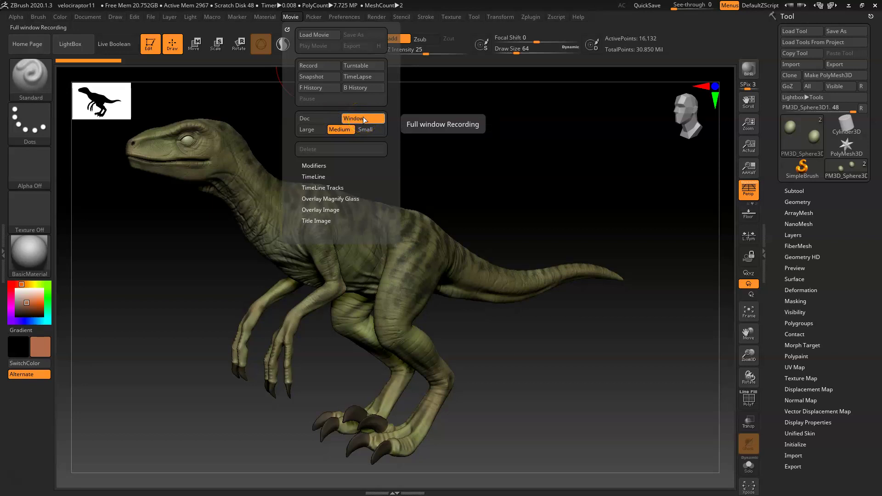
pyautogui.click(311, 118)
pyautogui.click(316, 131)
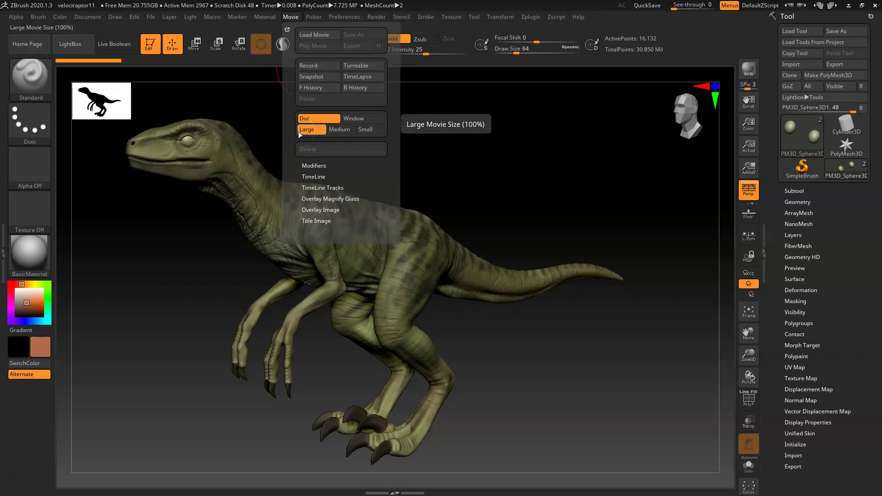
pyautogui.click(307, 131)
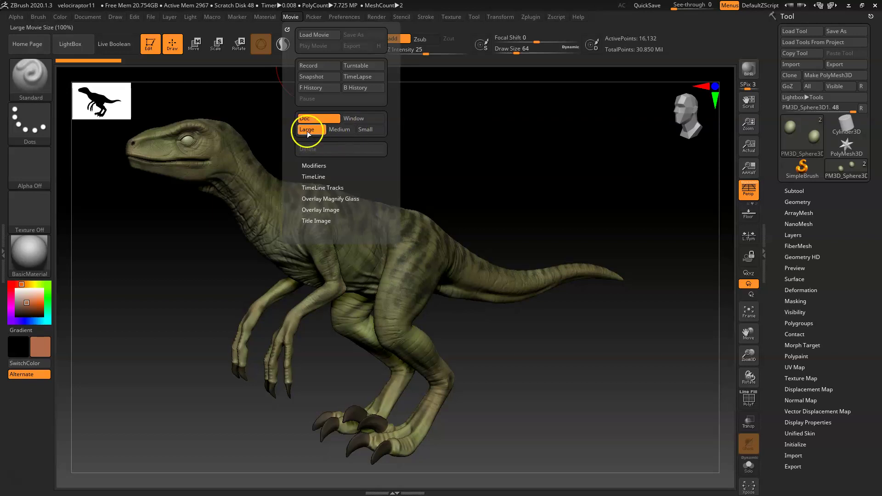
pyautogui.click(314, 165)
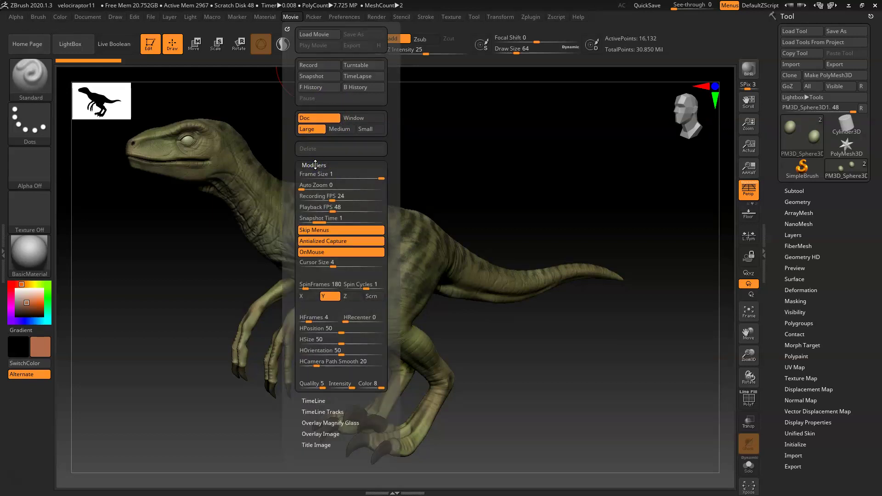
pyautogui.click(316, 164)
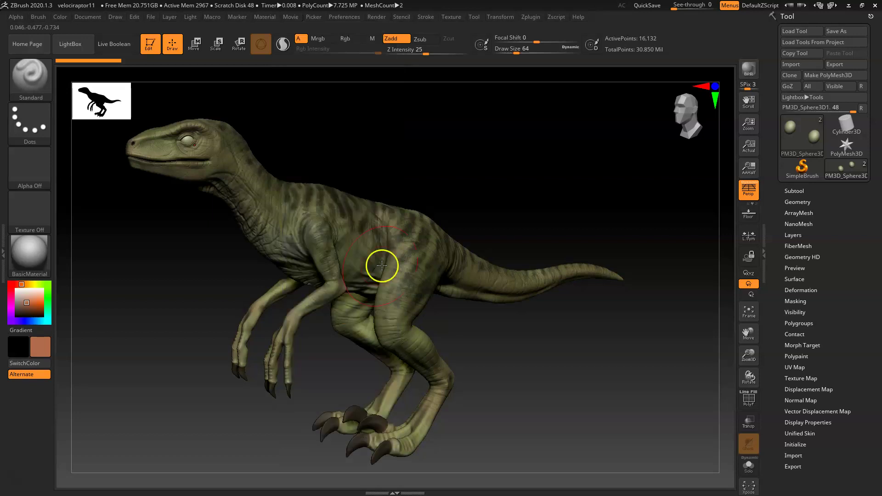
# - Set the movie overlay image's opacity to 0 and the title image's fade-in and fade-out times to 0
pyautogui.click(292, 17)
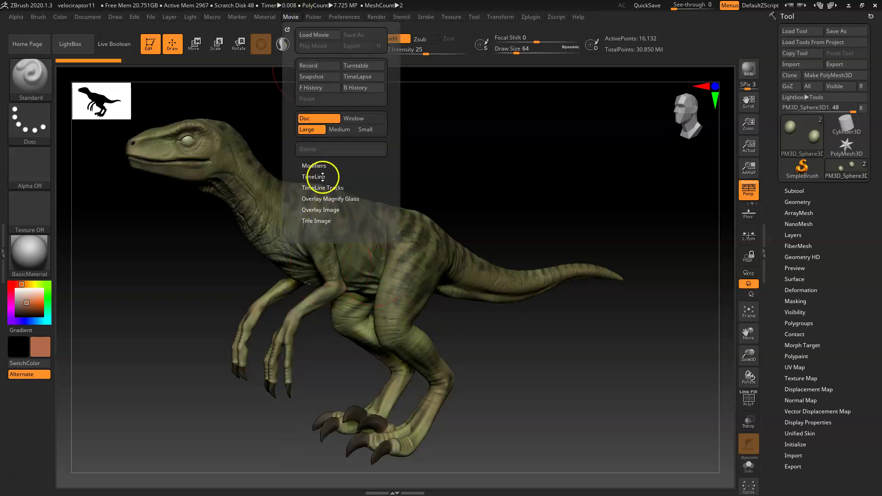
pyautogui.click(324, 210)
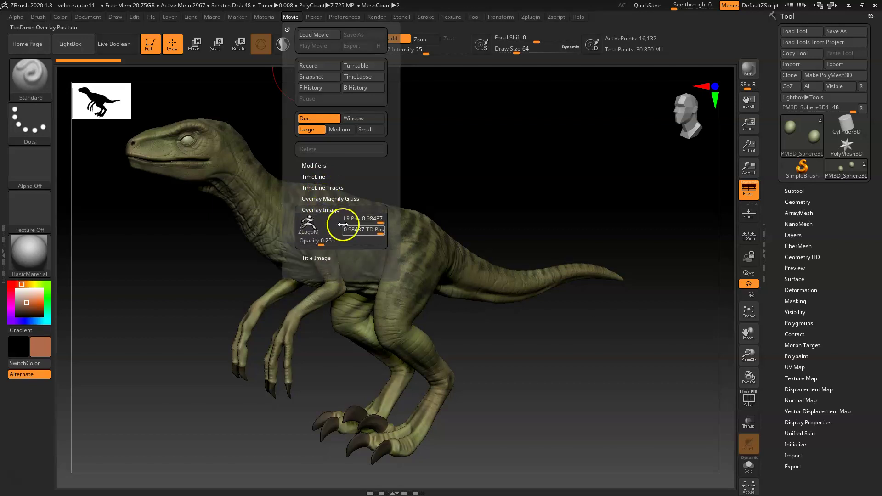
pyautogui.click(322, 231)
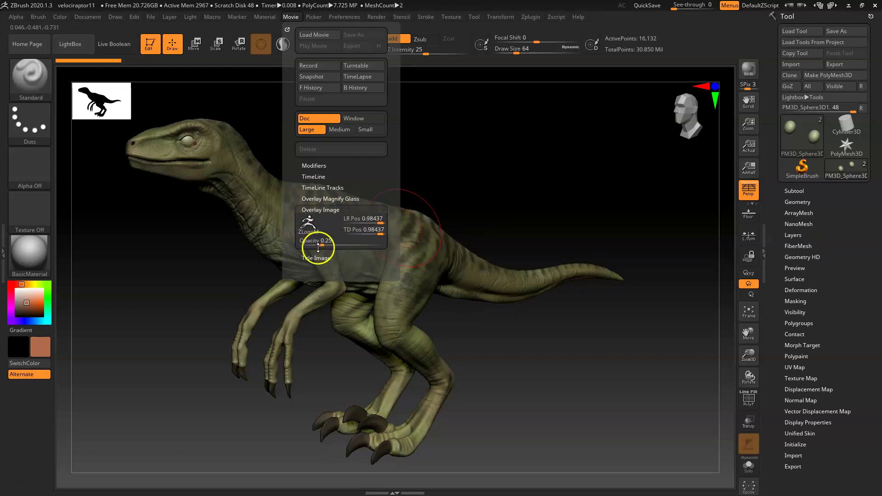
pyautogui.moveTo(315, 241)
pyautogui.mouseDown()
pyautogui.moveTo(291, 240)
pyautogui.moveTo(307, 238)
pyautogui.mouseUp()
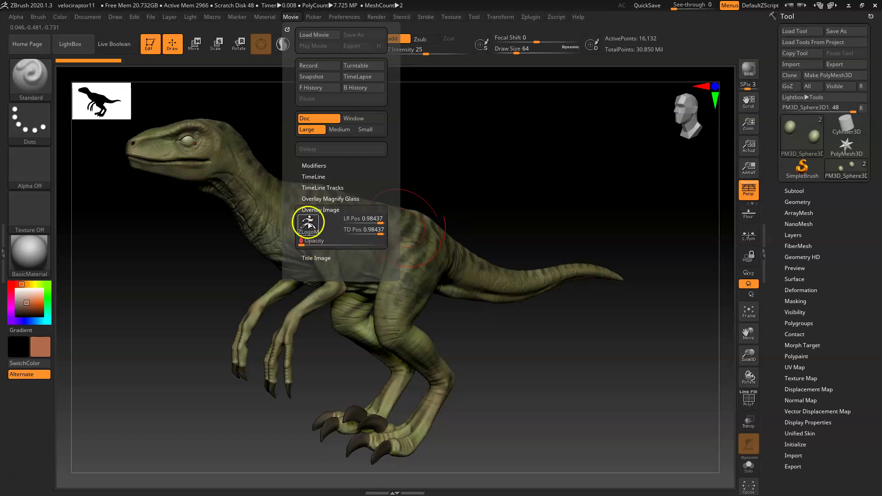
pyautogui.click(318, 257)
pyautogui.moveTo(353, 234); pyautogui.dragTo(323, 241)
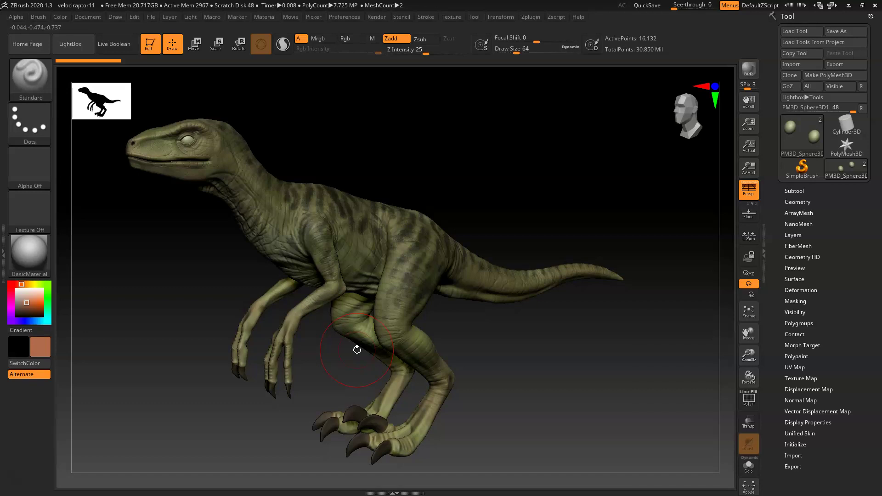
# - Record a turntable movie of the velociraptor with the current movie settings
pyautogui.click(600, 488)
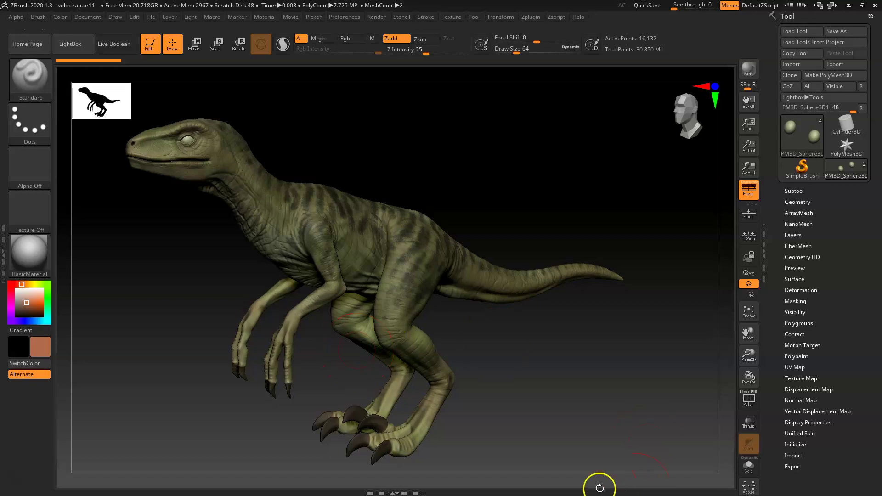
pyautogui.click(539, 427)
pyautogui.click(512, 384)
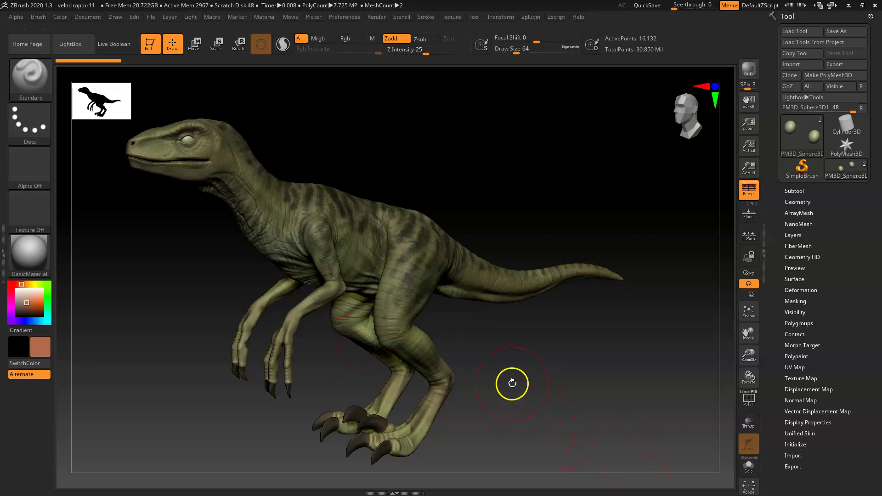
pyautogui.click(291, 17)
pyautogui.click(376, 66)
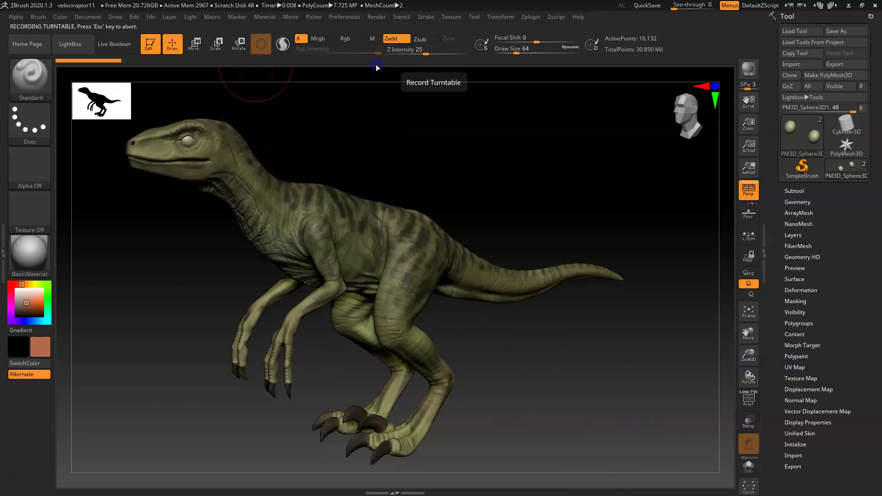
pyautogui.click(731, 361)
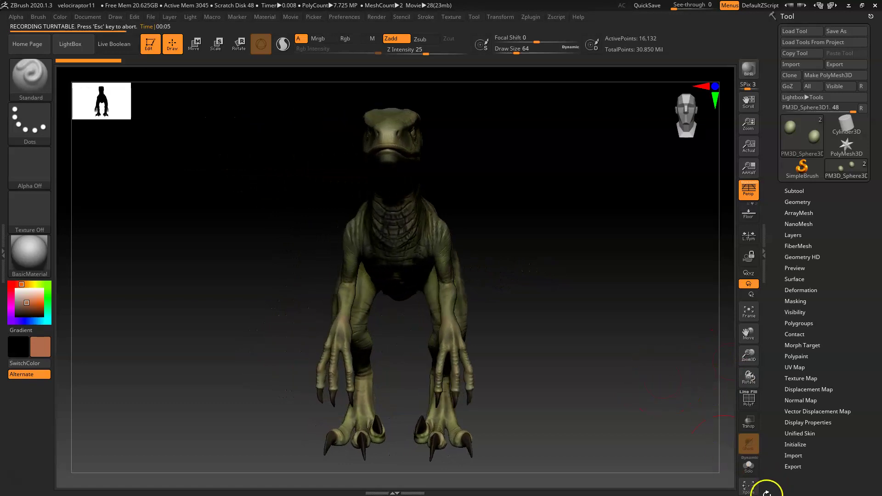
pyautogui.click(724, 469)
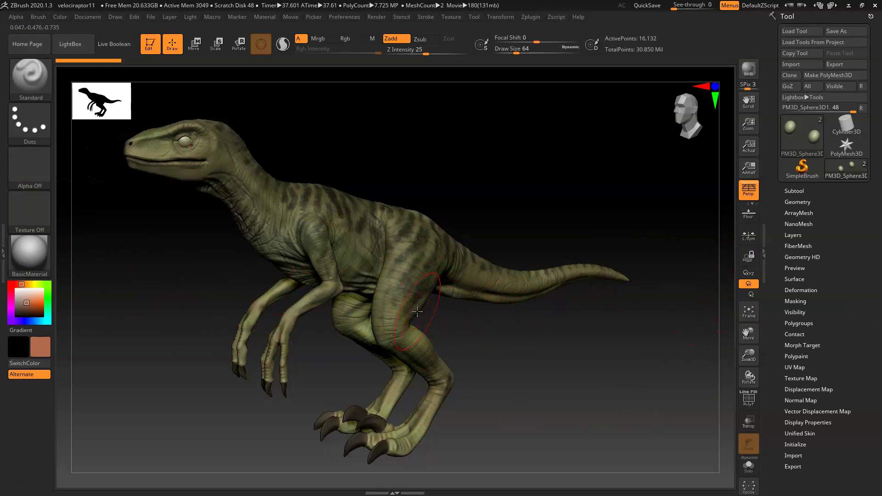
# - Play back the recorded turntable movie to review it
pyautogui.click(292, 15)
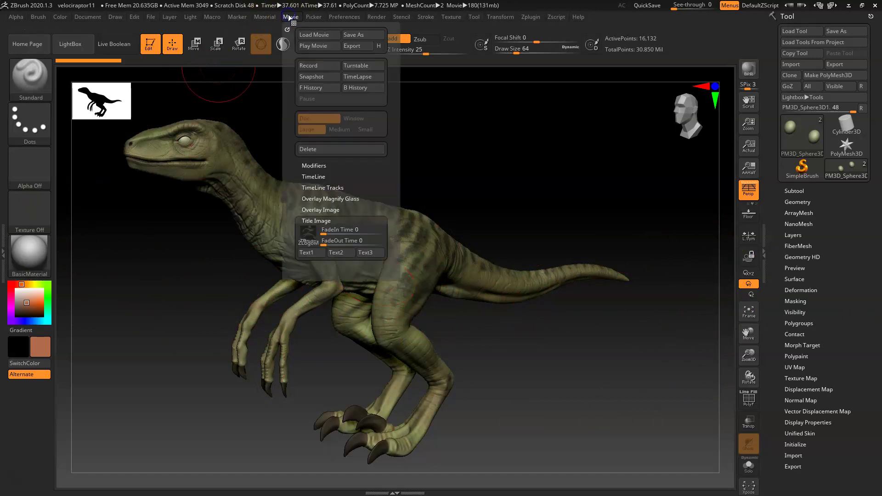
pyautogui.click(309, 48)
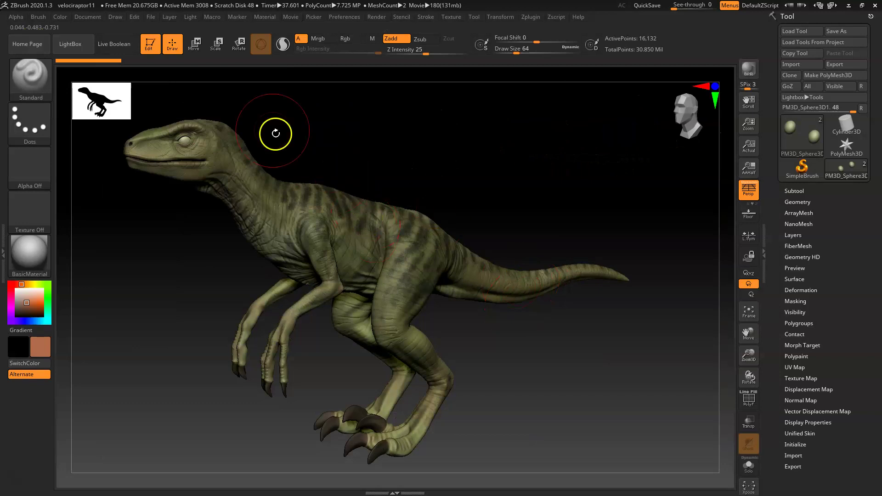
pyautogui.click(285, 16)
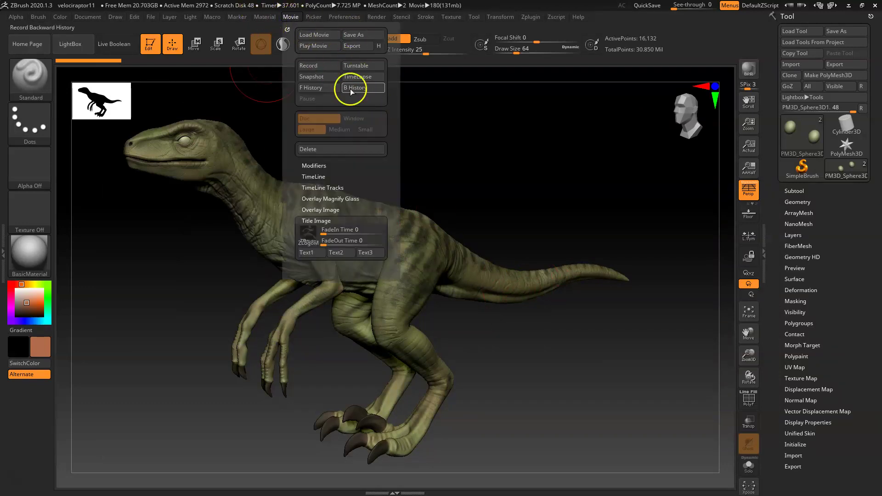
pyautogui.click(345, 149)
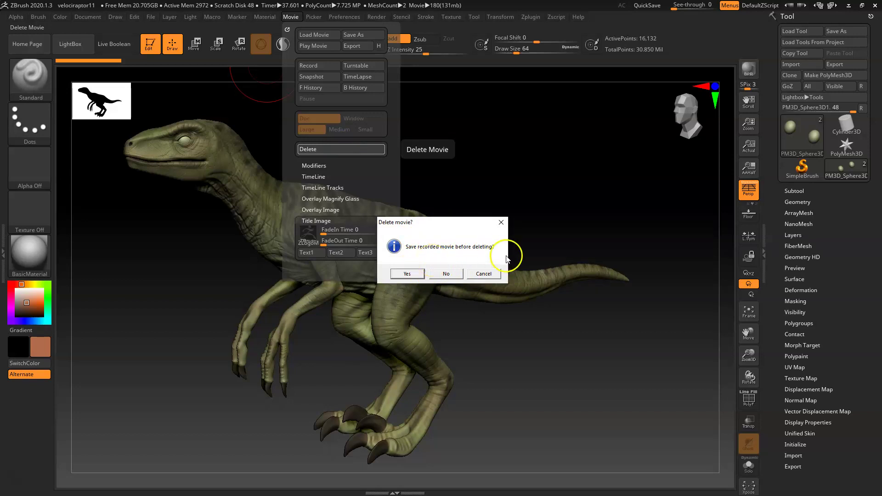
pyautogui.click(500, 223)
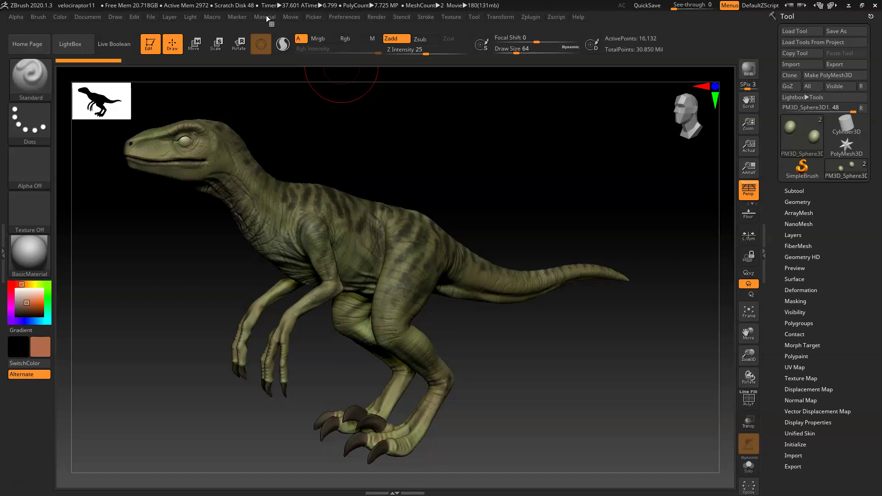
pyautogui.click(291, 18)
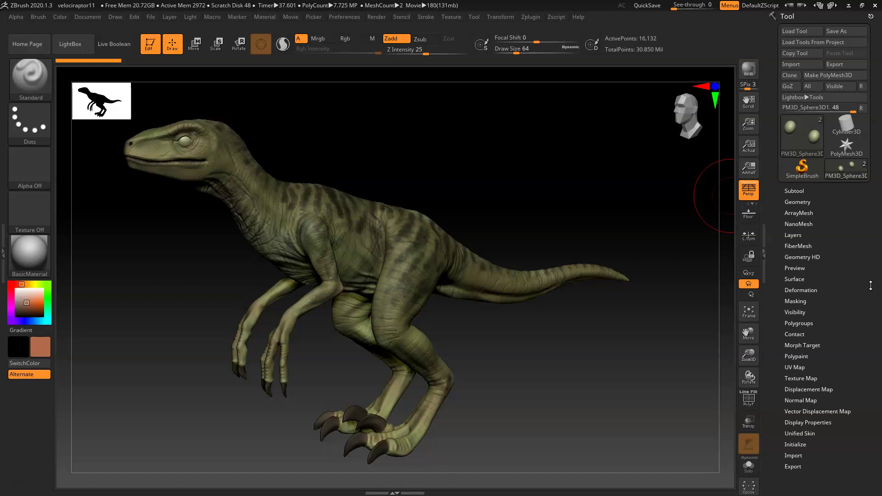
# - Select the velocToZbrush body subtool and turn on its polyframe display
pyautogui.moveTo(867, 285); pyautogui.dragTo(833, 226)
pyautogui.press('shift')
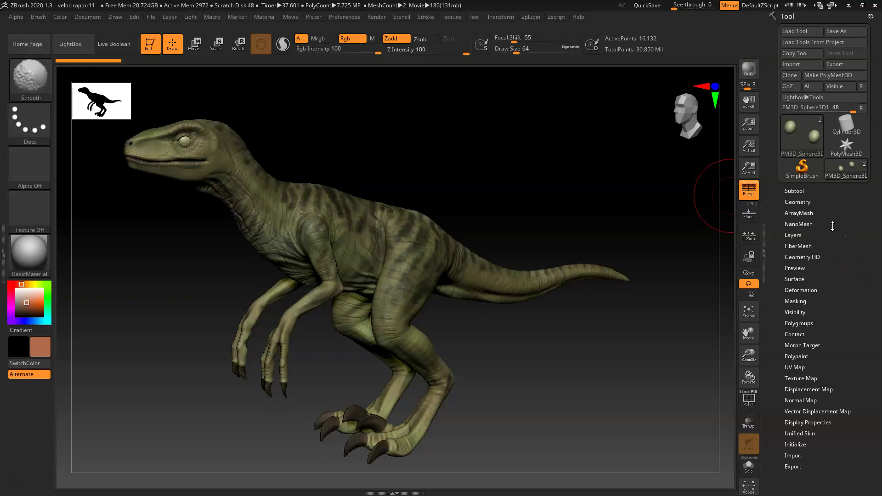
pyautogui.hotkey('shift', 'f')
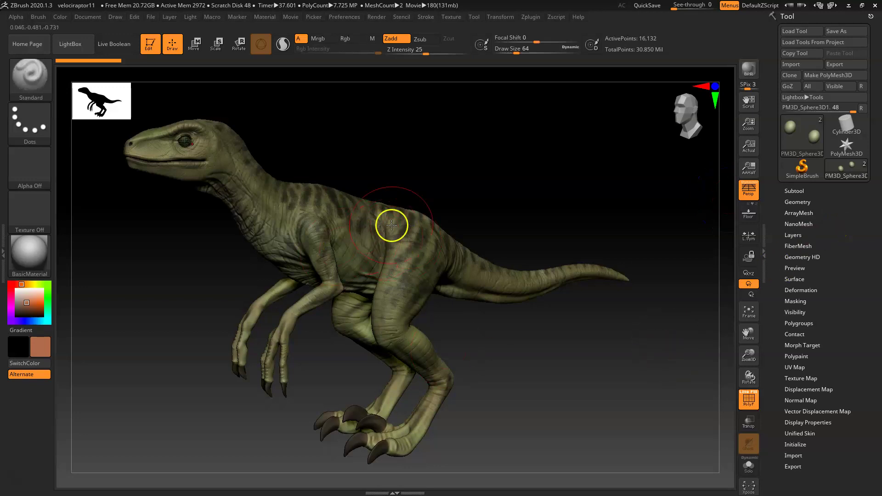
pyautogui.hotkey('shift', 'f')
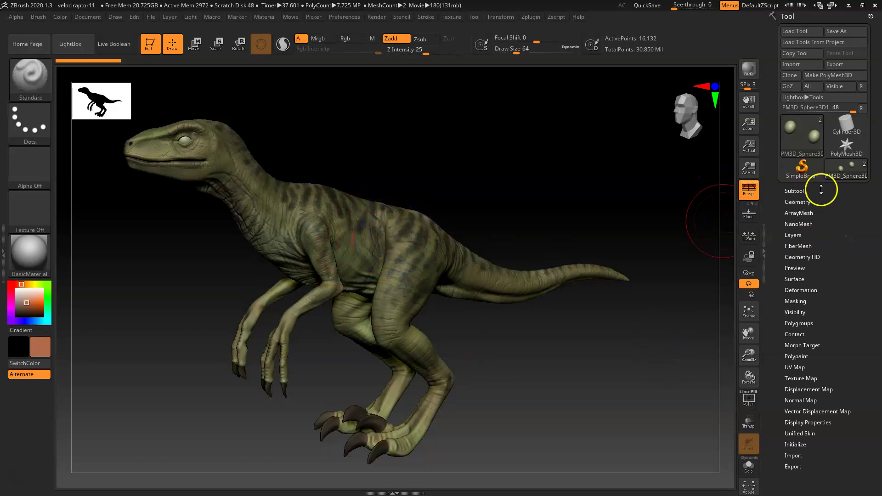
pyautogui.click(821, 190)
pyautogui.click(788, 220)
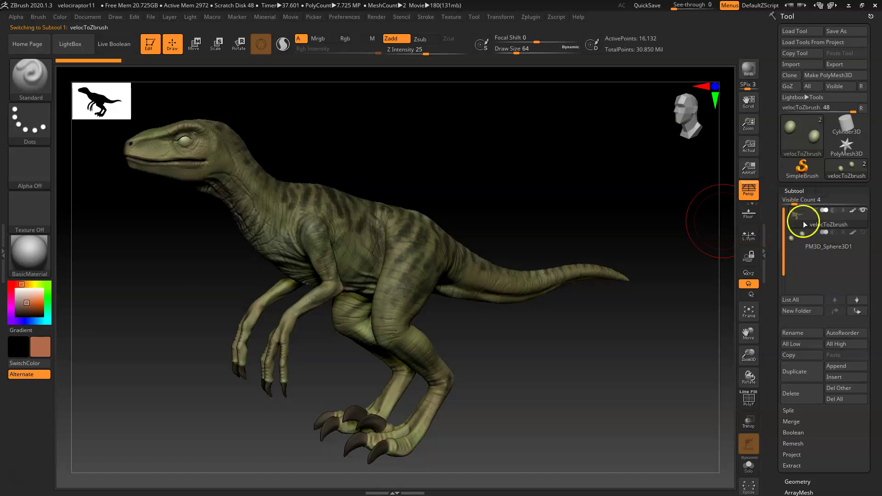
pyautogui.hotkey('shift', 'f')
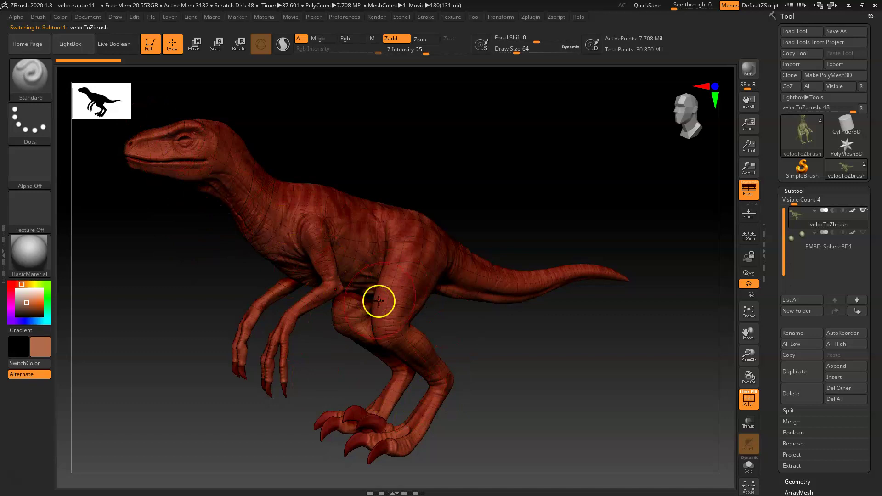
# - Lower the velociraptor body's geometry to subdivision level 2
pyautogui.moveTo(771, 436); pyautogui.dragTo(813, 225)
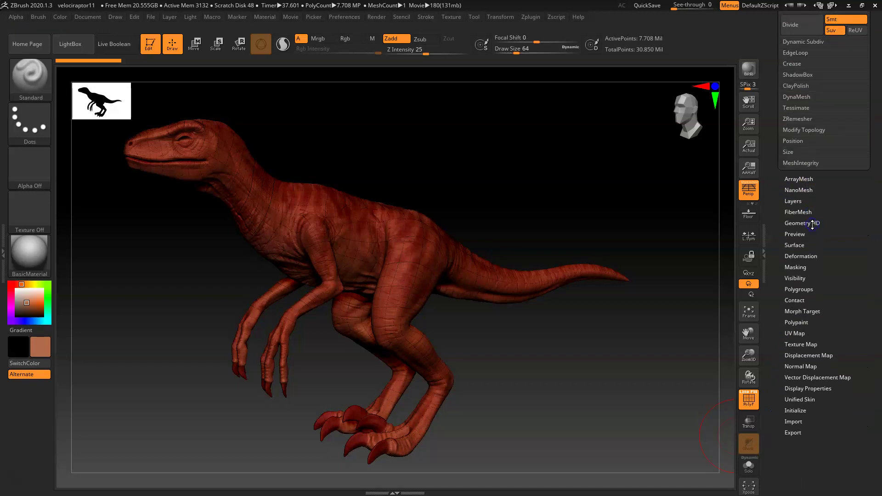
pyautogui.moveTo(774, 131); pyautogui.dragTo(766, 223)
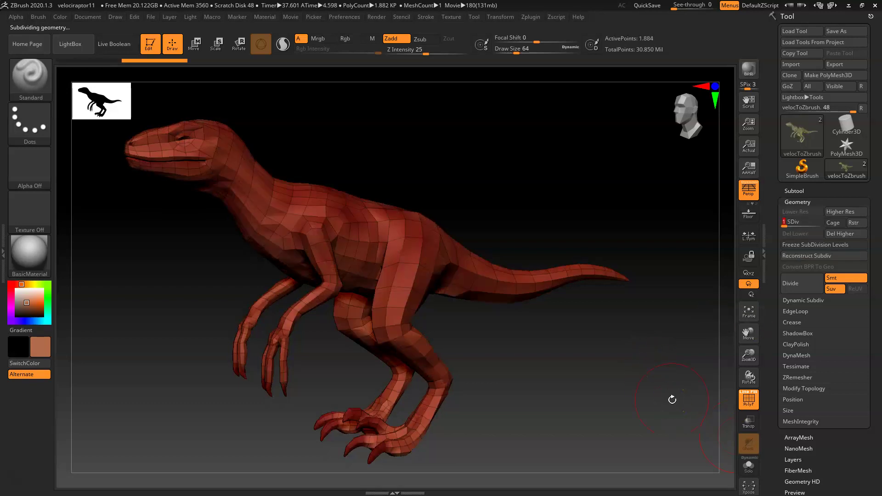
pyautogui.click(790, 225)
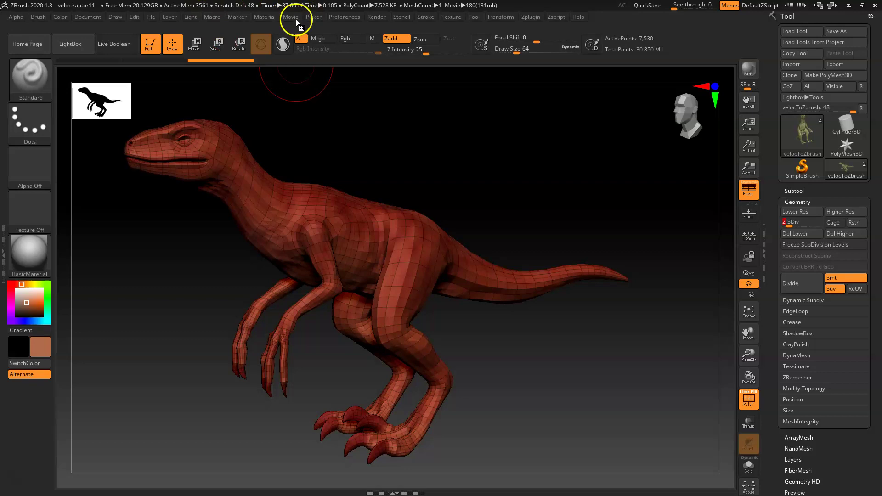
# - Record a turntable movie of the velociraptor at subdivision level 2 with its wireframe displayed
pyautogui.click(291, 17)
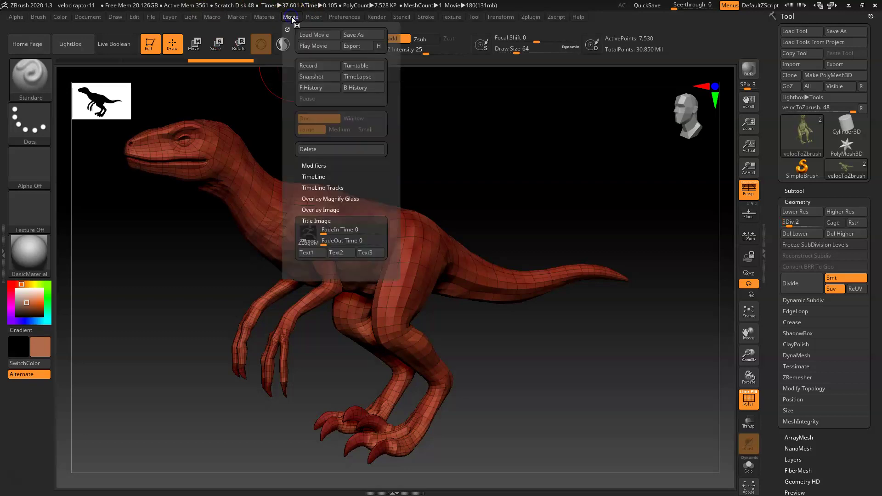
pyautogui.click(374, 68)
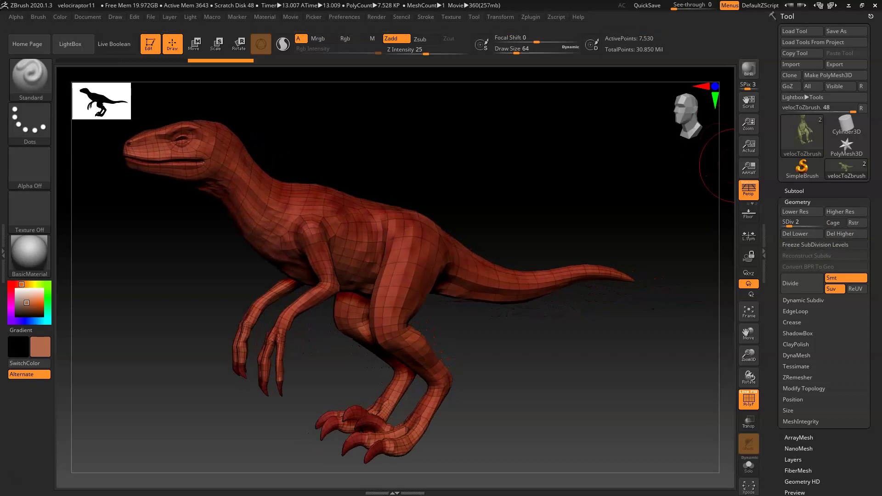
# - Raise the velociraptor body's geometry to subdivision level 7 and turn off its polyframe display
pyautogui.moveTo(792, 224); pyautogui.dragTo(826, 224)
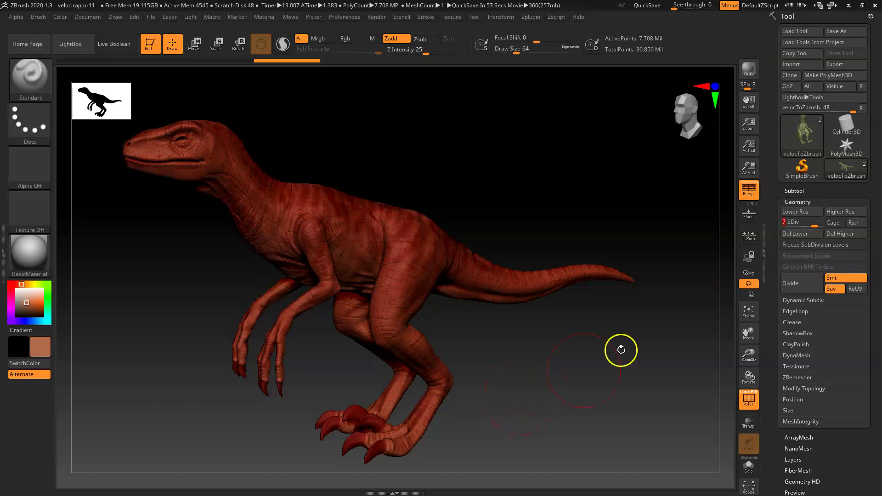
pyautogui.press('shift')
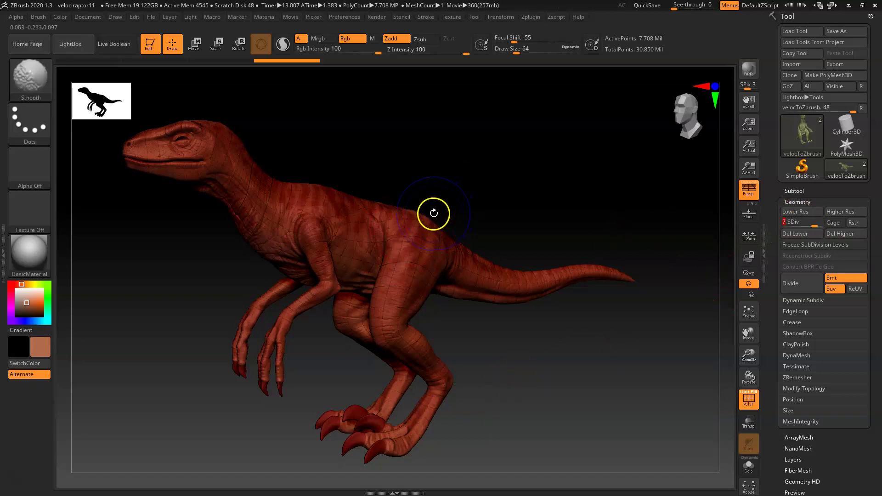
pyautogui.hotkey('shift', 'f')
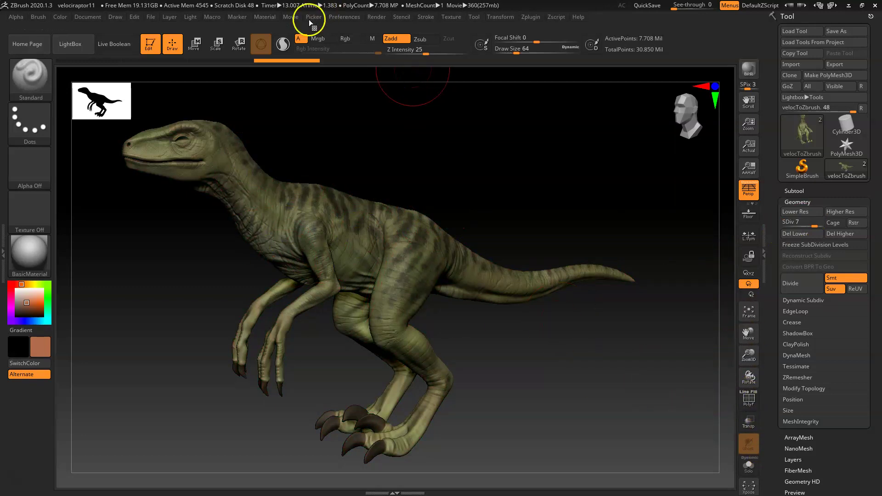
# - Record another turntable of the fully detailed velociraptor with its painted skin, adding it to the current movie
pyautogui.click(291, 17)
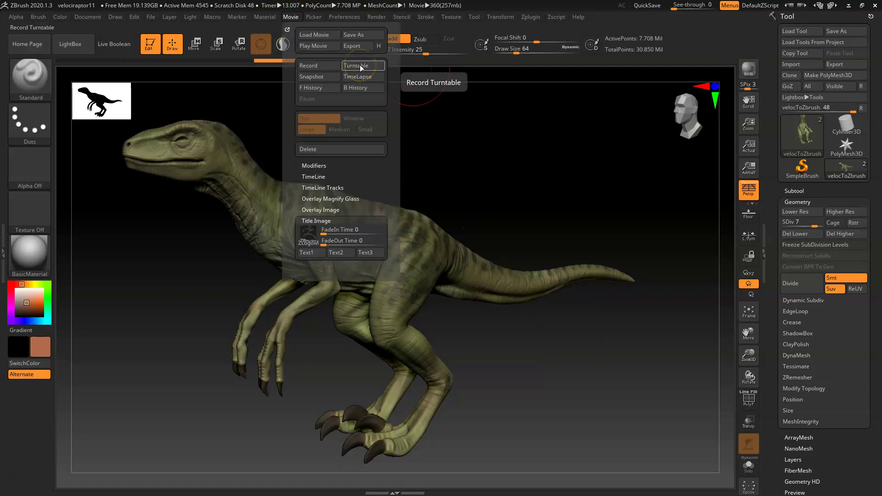
pyautogui.click(360, 65)
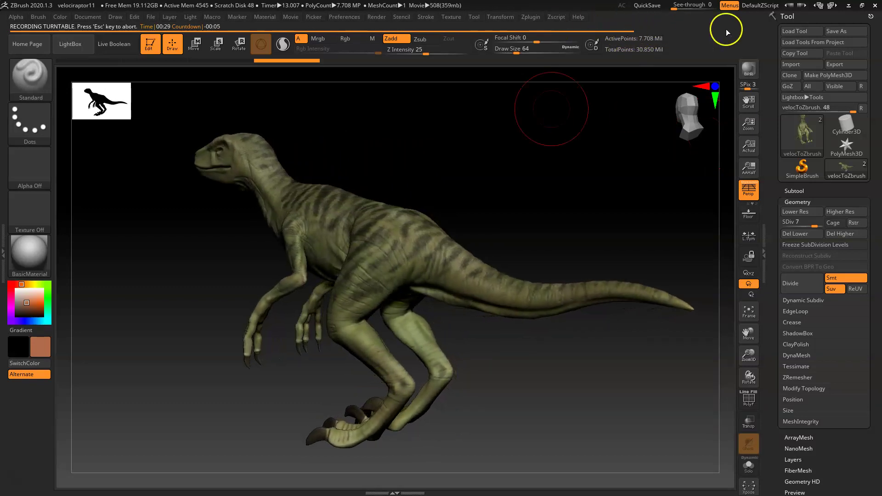
pyautogui.click(800, 65)
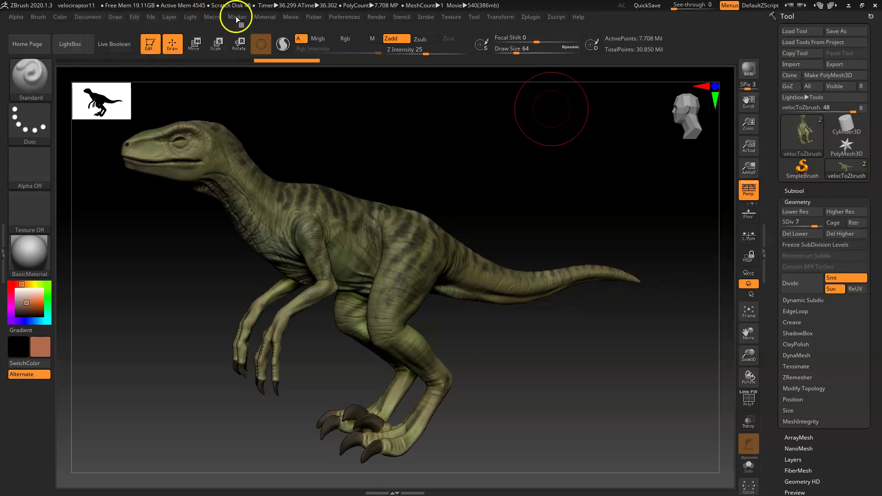
# - Play back the recorded movie to review all the turntable passes
pyautogui.click(290, 17)
pyautogui.click(312, 40)
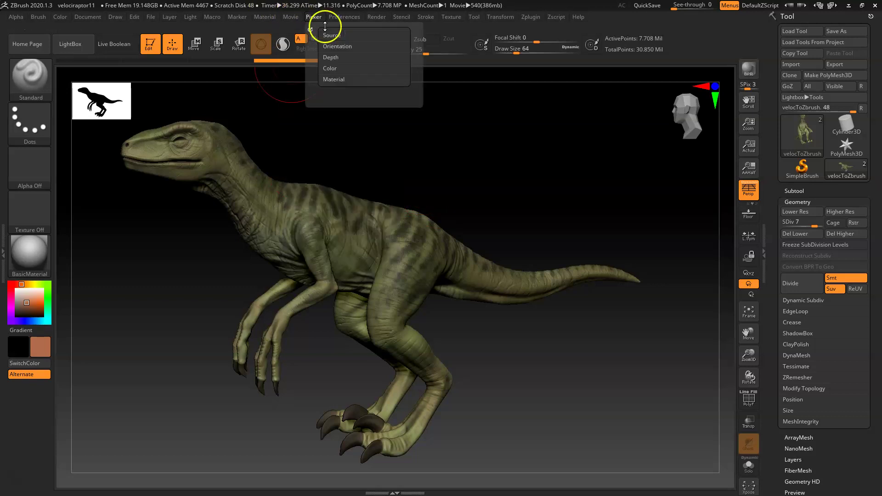
pyautogui.click(293, 17)
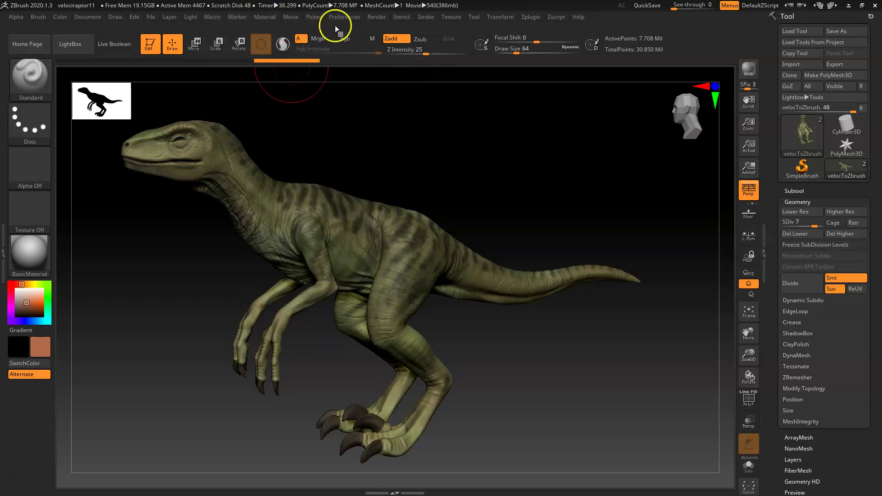
# - Export the movie to the Desktop as ZBrush Movie.MPG in MPG format, replacing the existing file
pyautogui.click(290, 17)
pyautogui.click(377, 47)
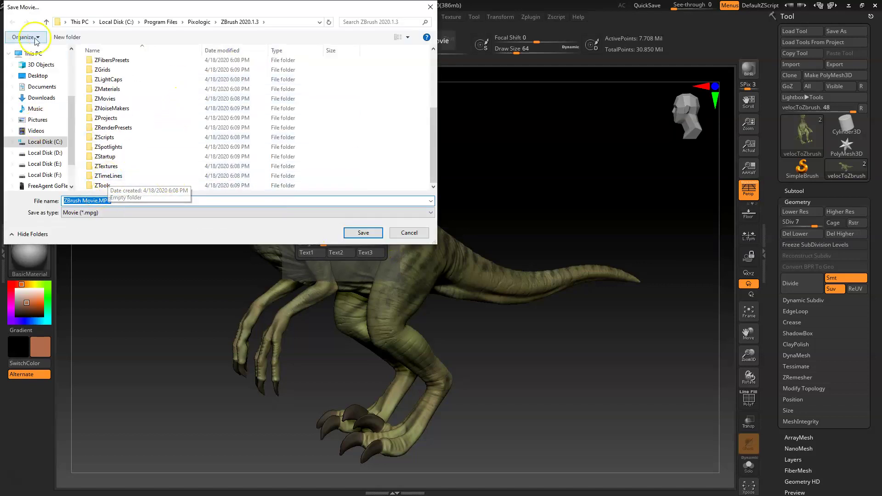
pyautogui.click(38, 76)
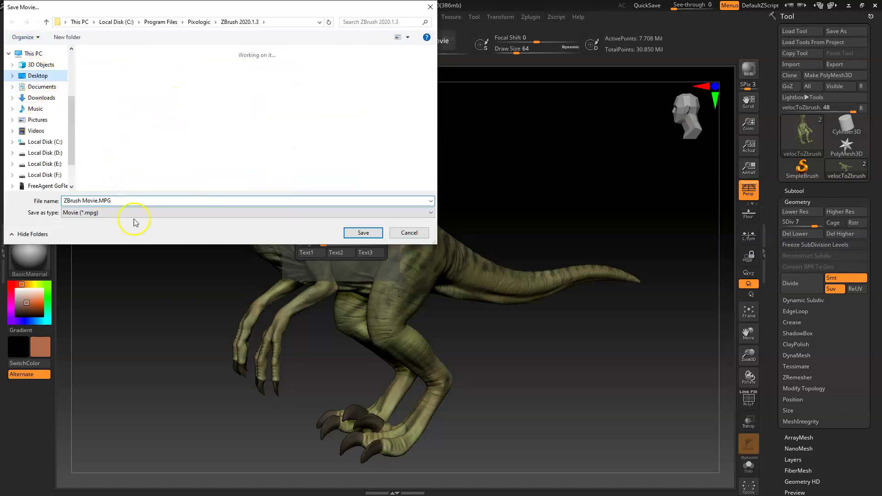
pyautogui.click(362, 233)
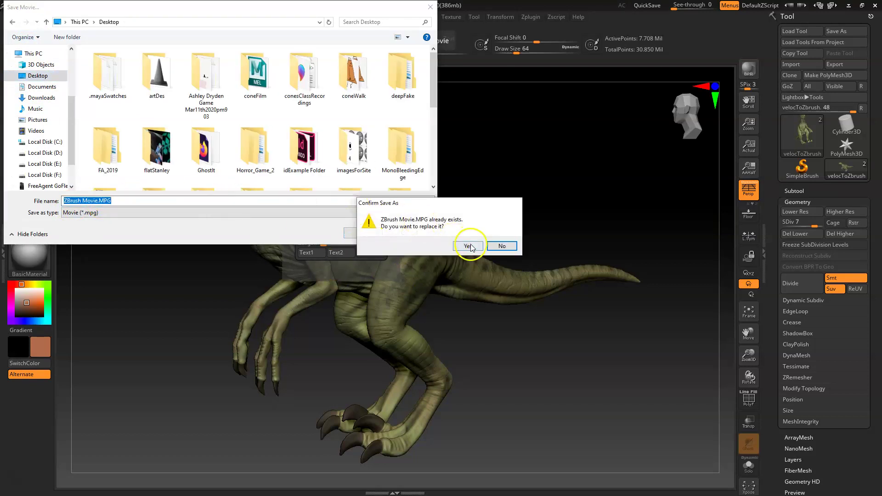
pyautogui.click(468, 246)
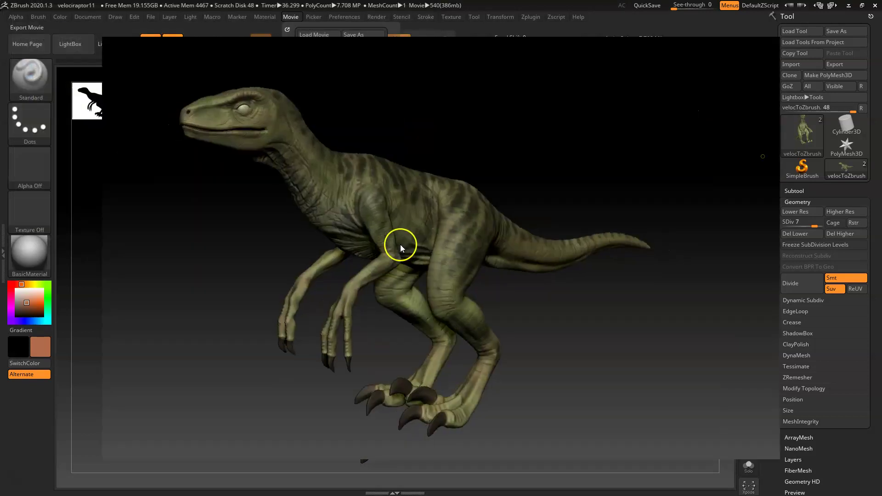